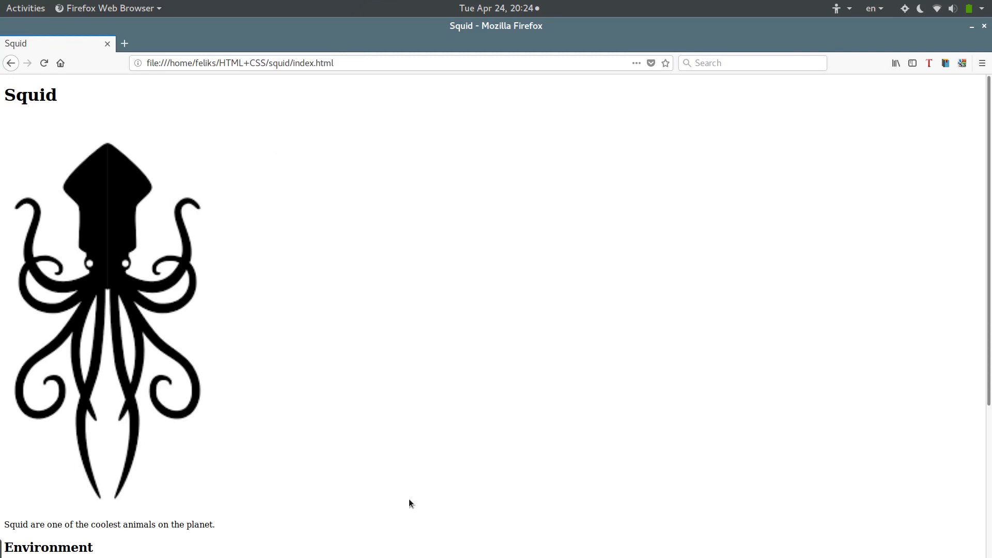
- Switch to the Text Editor, save main.css with the body background #d1f9ff, and reload the Squid page in Firefox
mouse_move(434, 556)
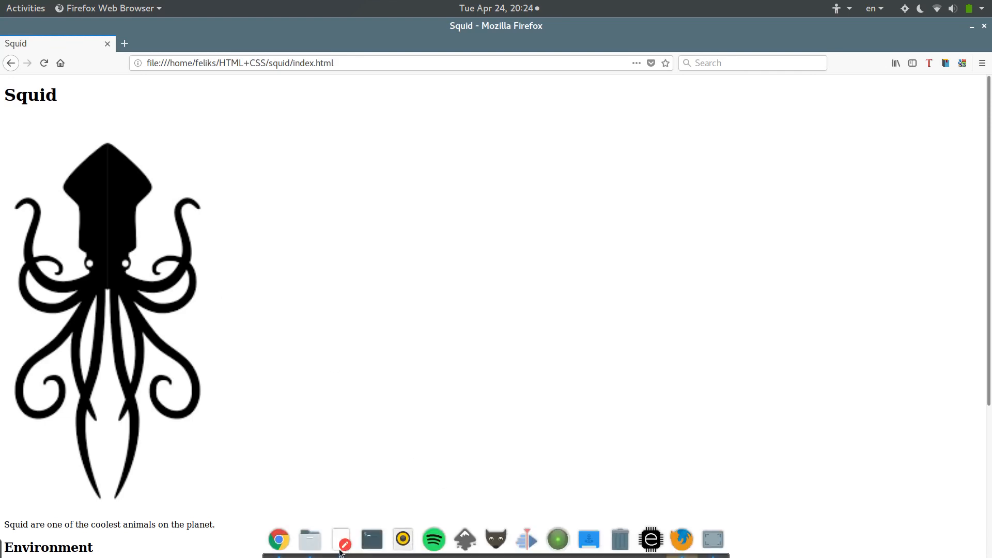
click(341, 539)
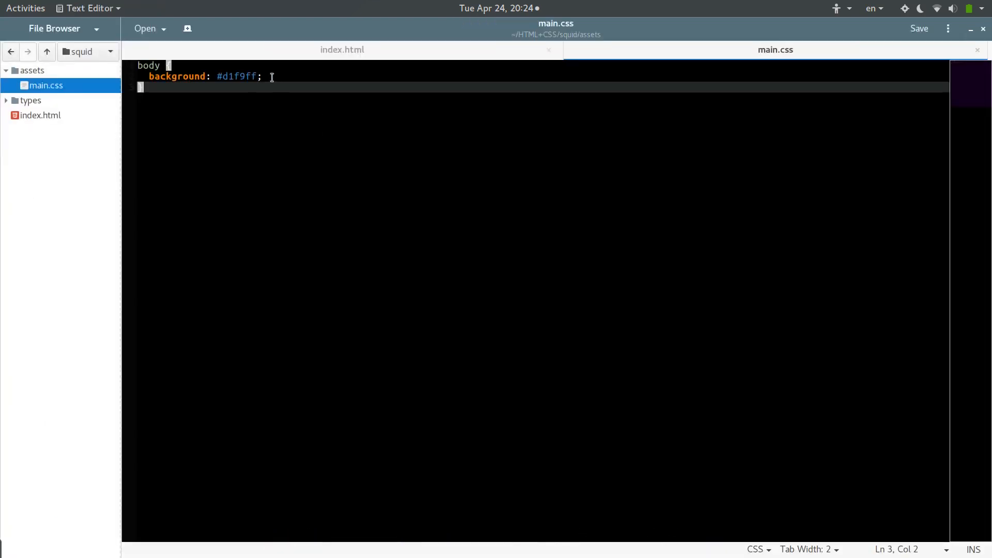
key(ctrl+s)
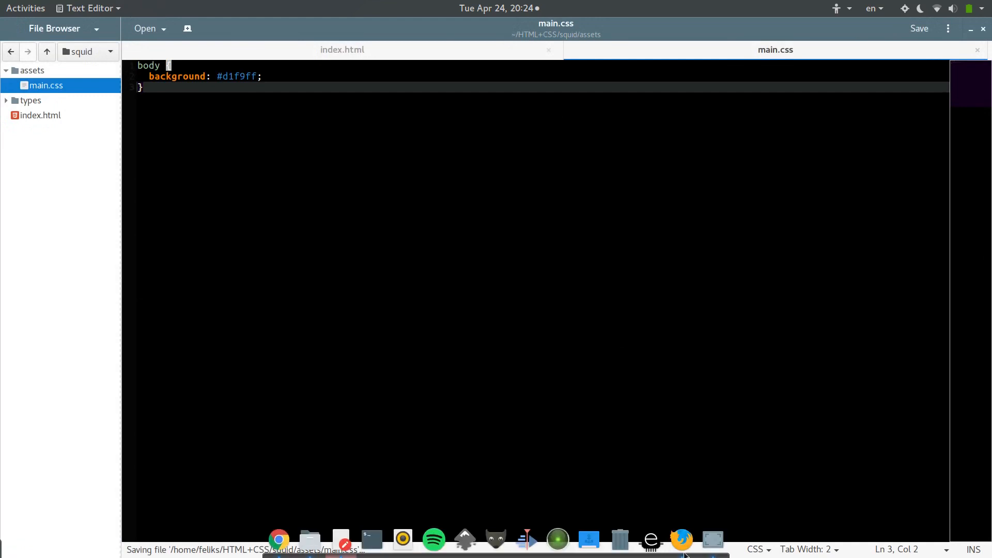
click(683, 548)
key(F5)
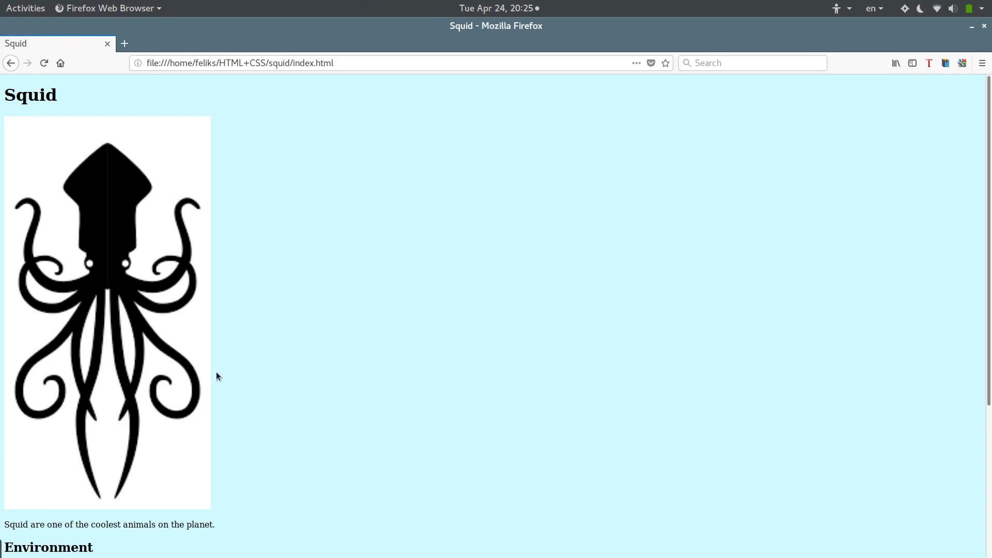
- Switch to GIMP and open squid.png from the HTML+CSS/squid/assets/img folder in the home directory
mouse_move(465, 553)
click(495, 548)
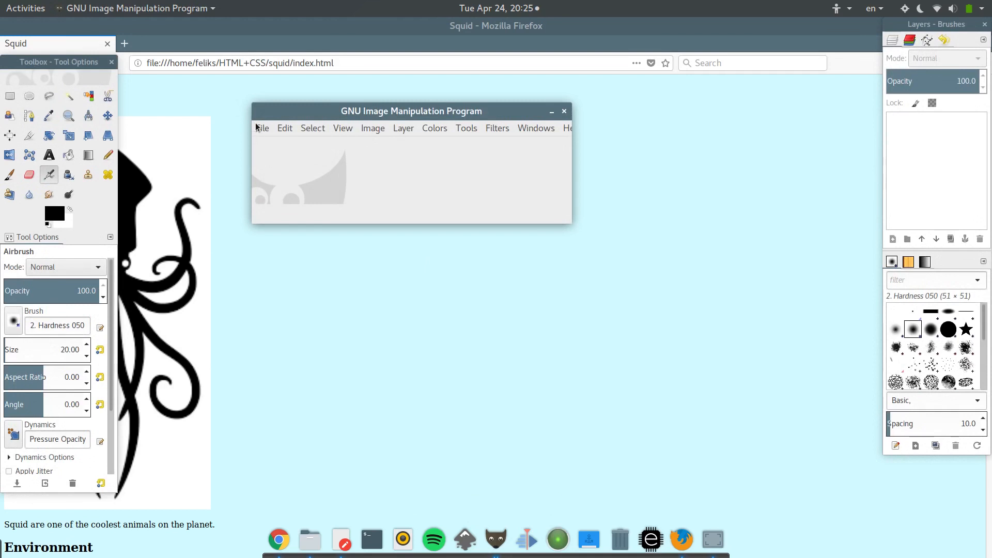
click(257, 127)
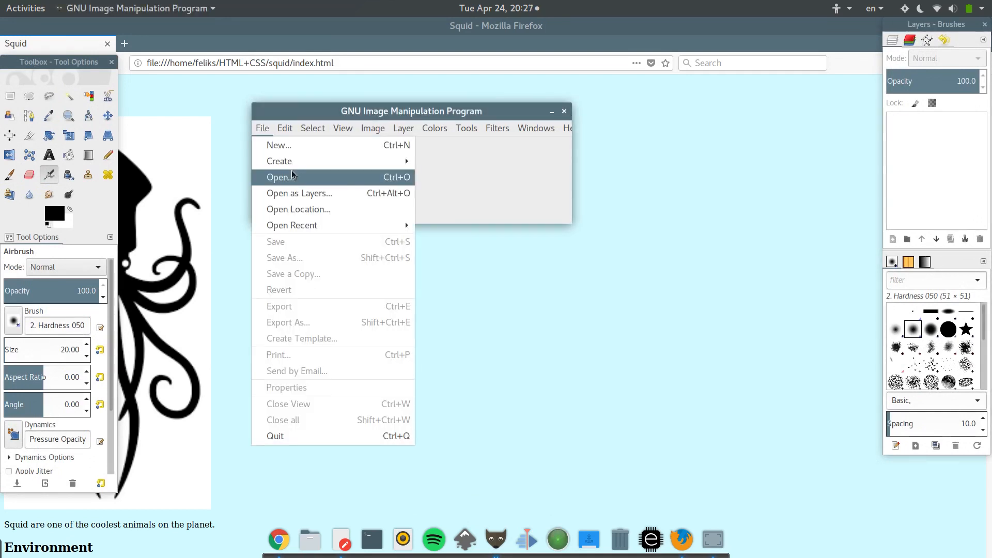
click(292, 176)
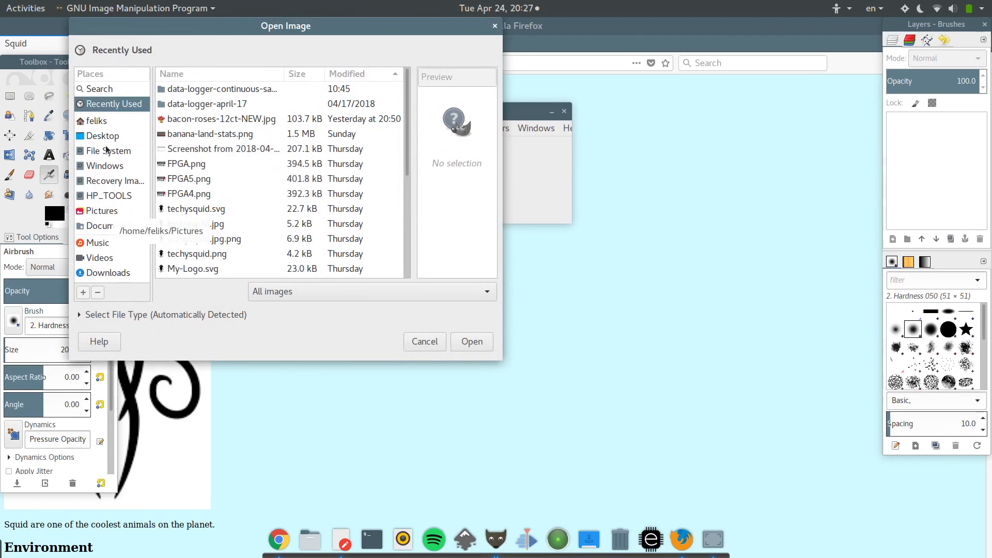
click(105, 122)
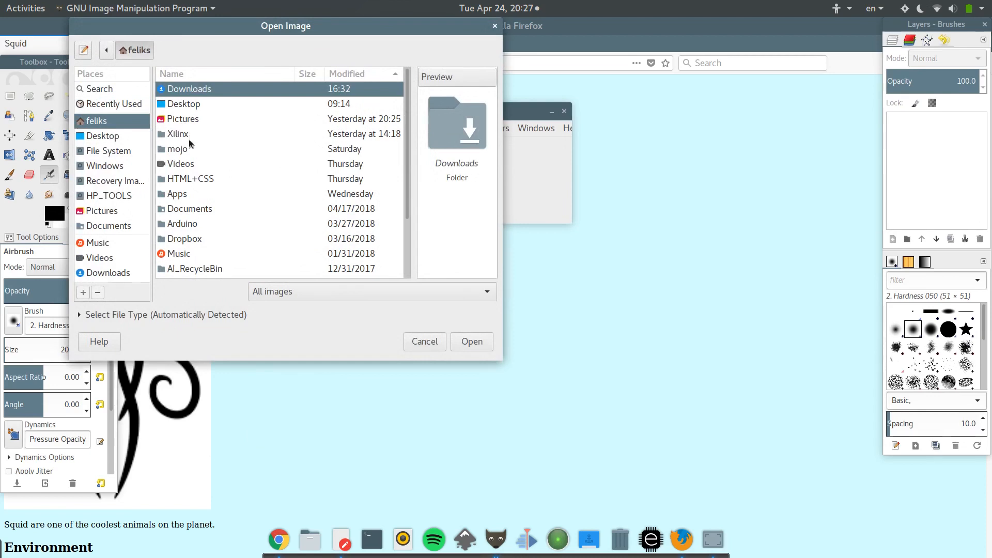
double_click(184, 179)
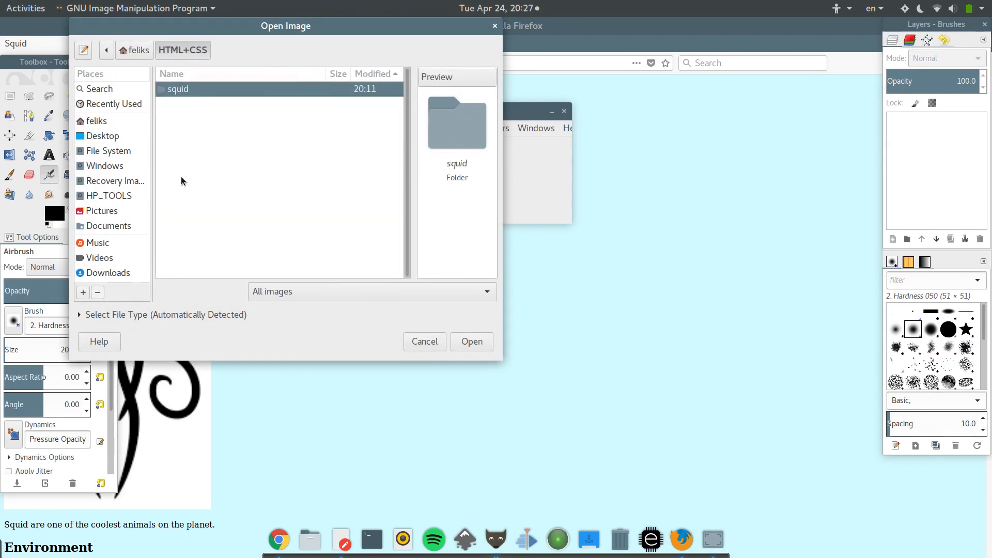
double_click(175, 91)
double_click(187, 91)
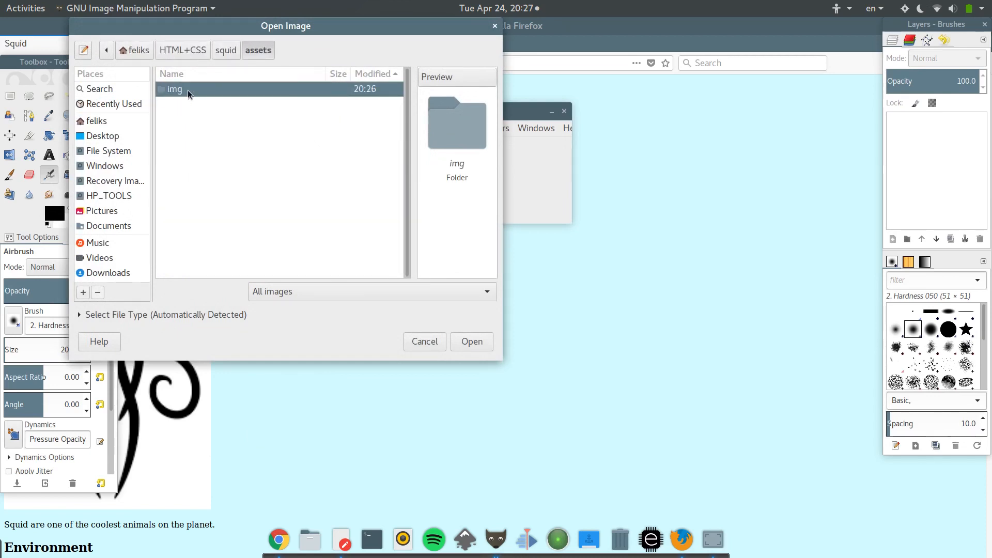
double_click(188, 92)
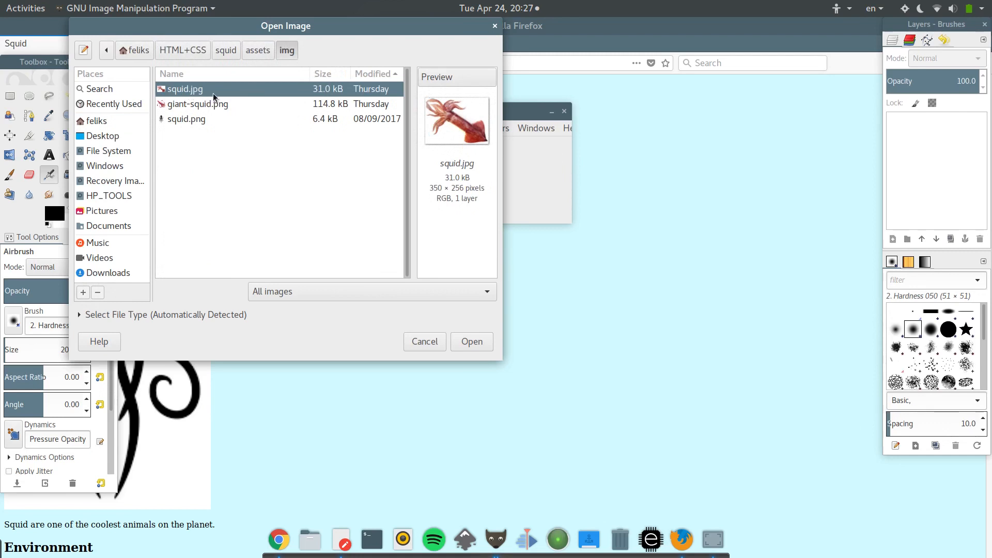
click(193, 119)
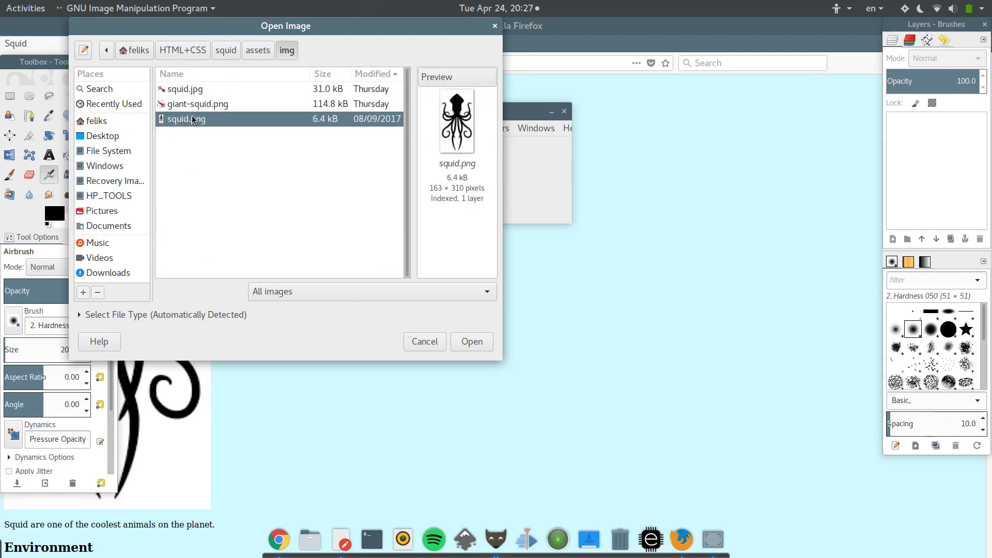
double_click(193, 119)
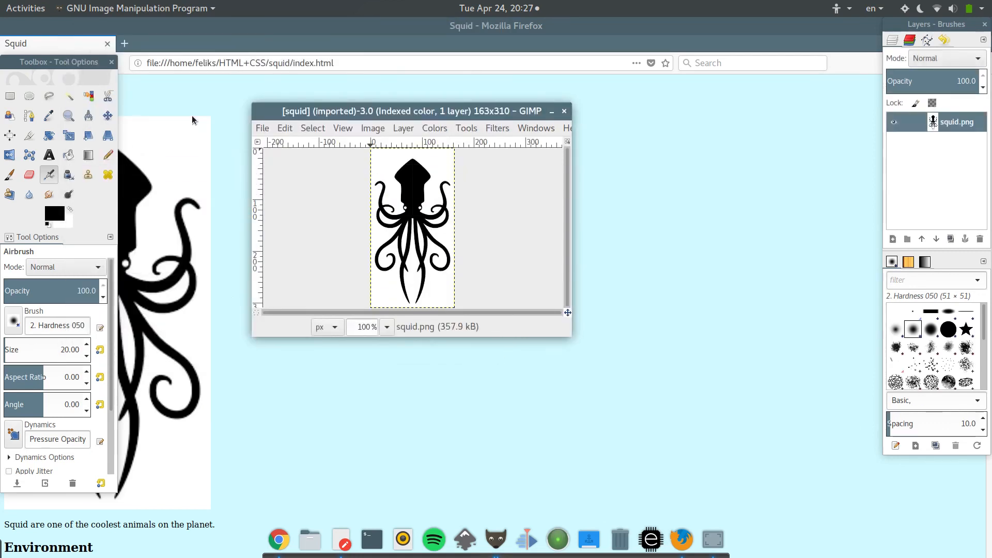
- Enlarge the image window and select the white background around the squid with Select by Color
drag(518, 116, 468, 82)
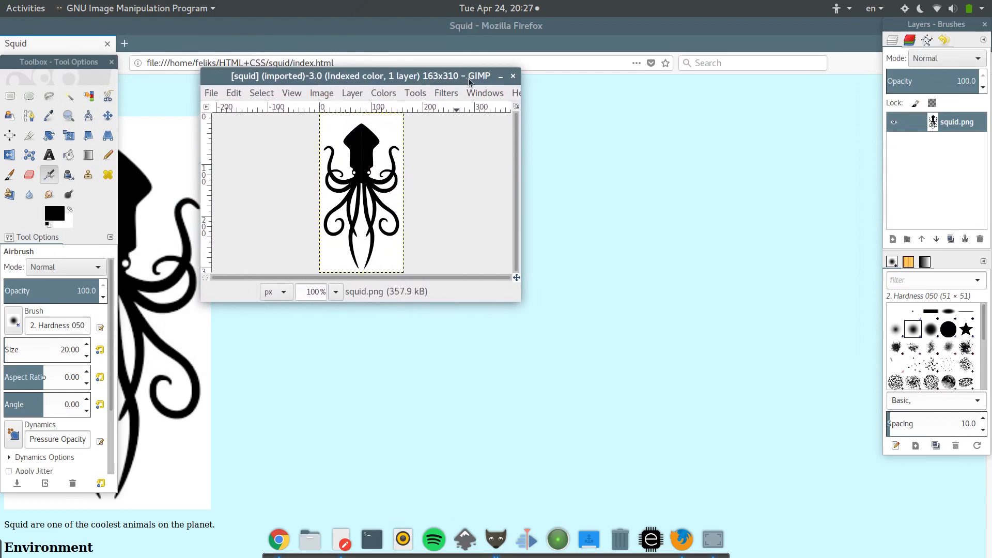
drag(521, 301, 777, 503)
scroll(523, 346, up, 3)
scroll(523, 346, down, 1)
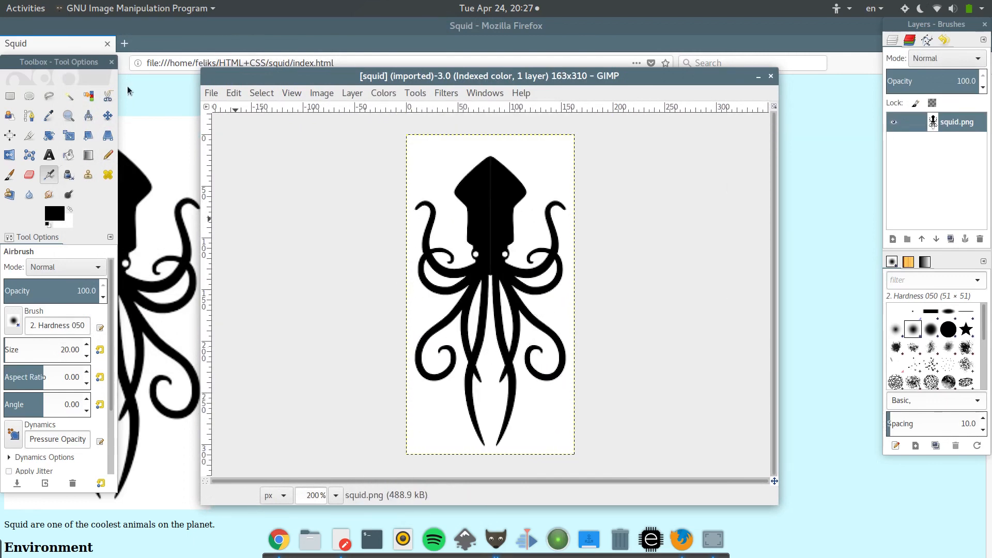
click(89, 96)
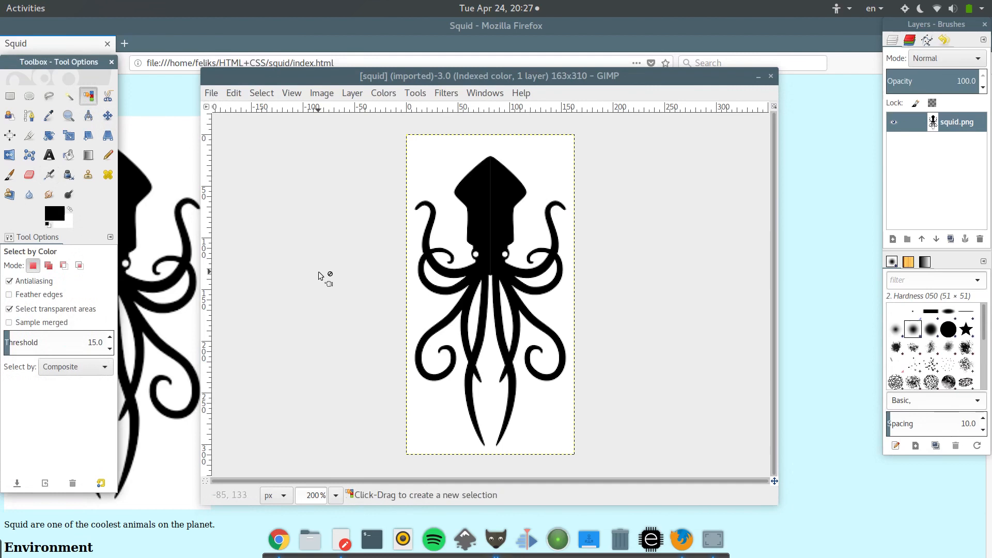
click(430, 174)
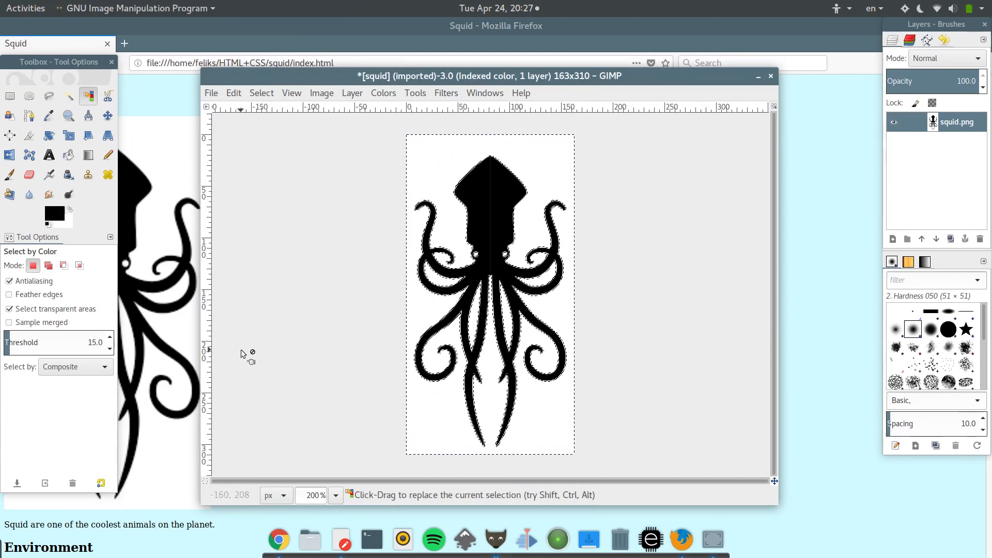
- Raise the Select by Color threshold to 28.3 and finally 56.7, reselecting the white background each time for tighter edges
ctrl+scroll(429, 279, up, 4)
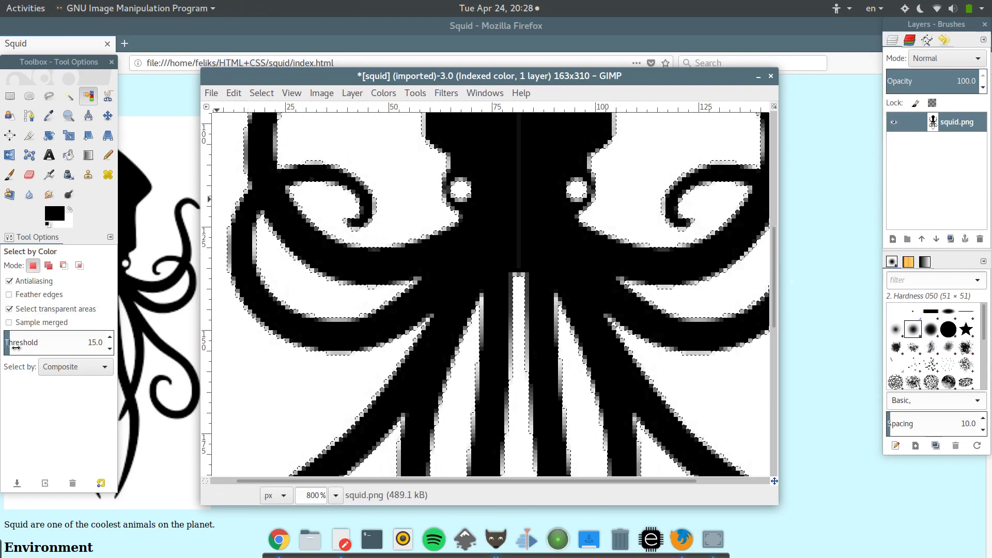
click(14, 344)
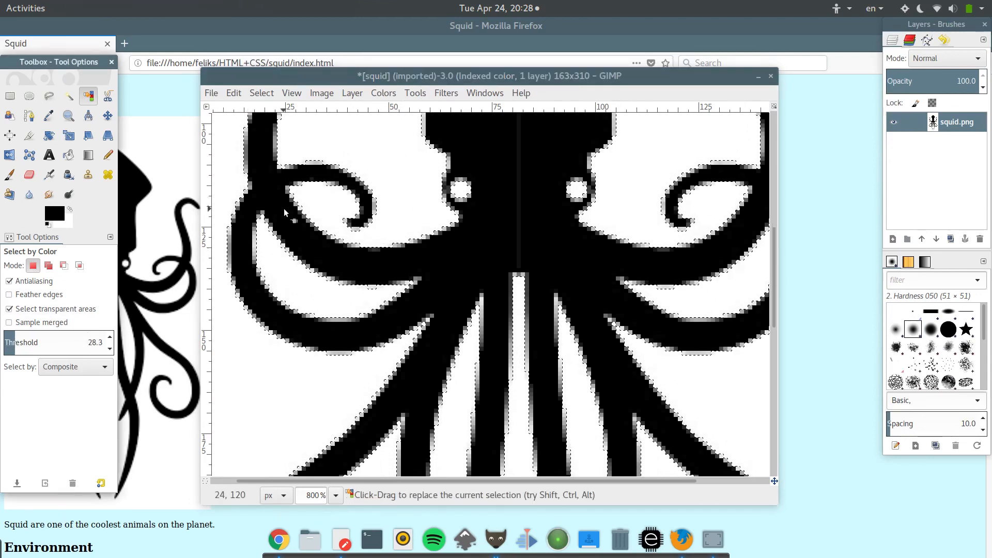
click(366, 148)
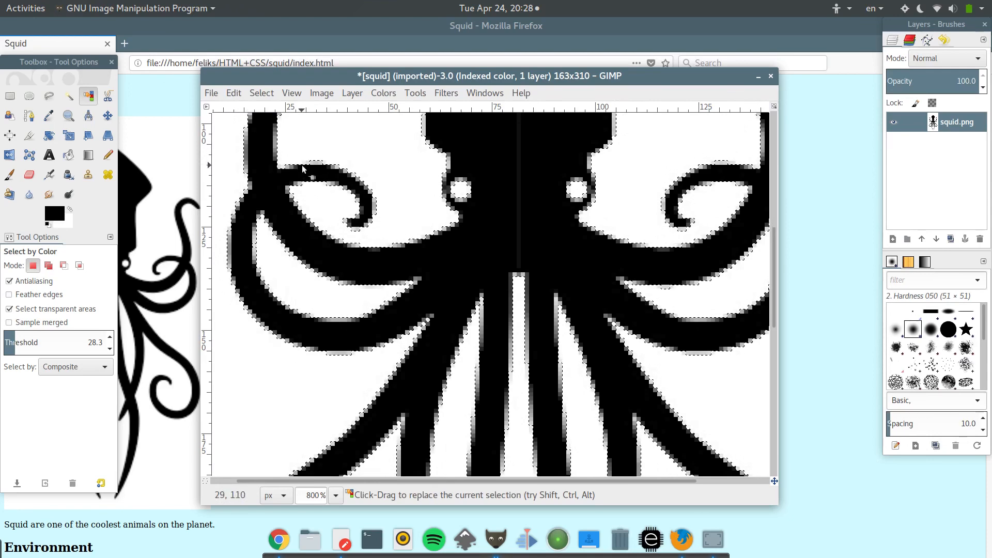
drag(20, 345, 25, 345)
click(370, 129)
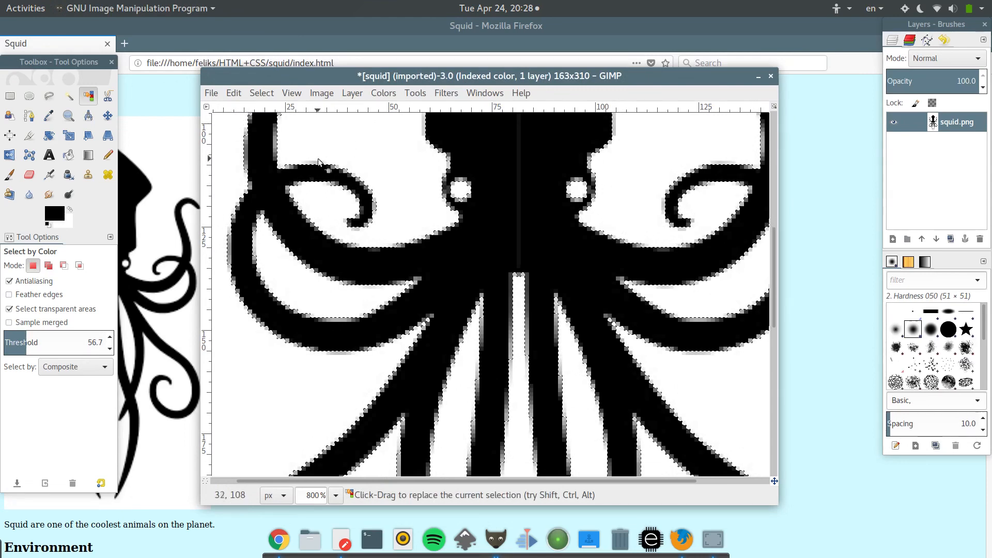
- Set the Eraser size to 229.53 and try to erase the selected white background beside the squid's head
scroll(393, 181, down, 5)
scroll(388, 186, up, 8)
scroll(382, 187, down, 8)
ctrl+scroll(382, 187, down, 5)
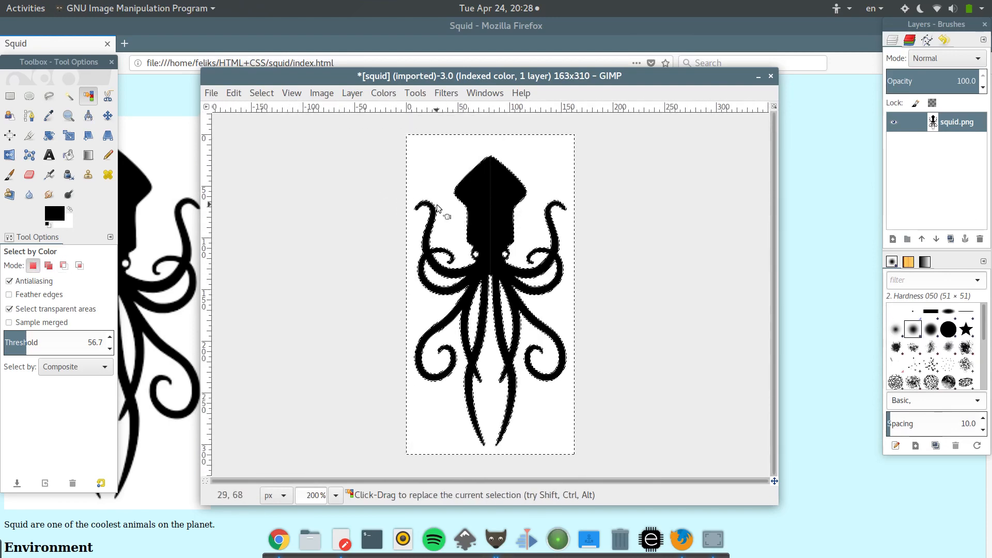
click(31, 175)
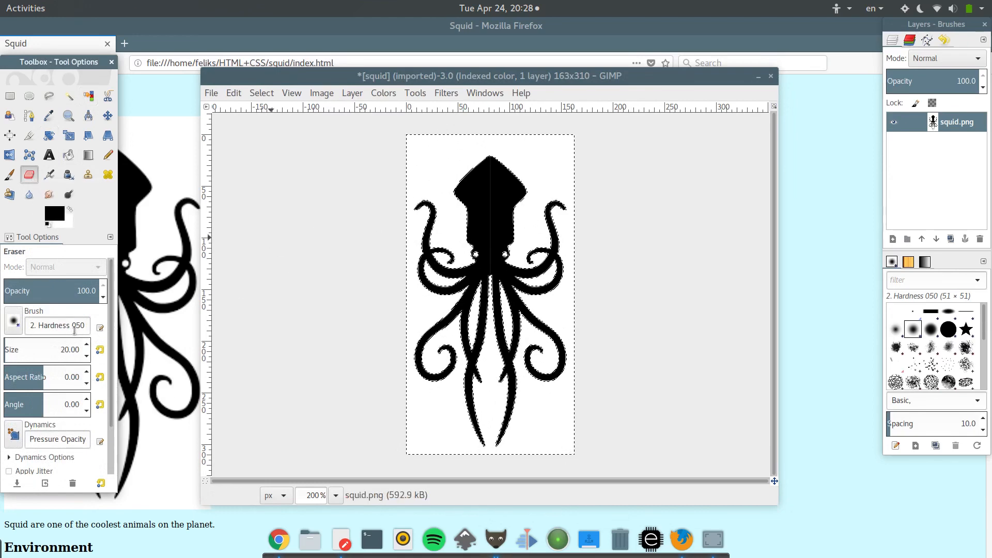
drag(12, 350, 25, 350)
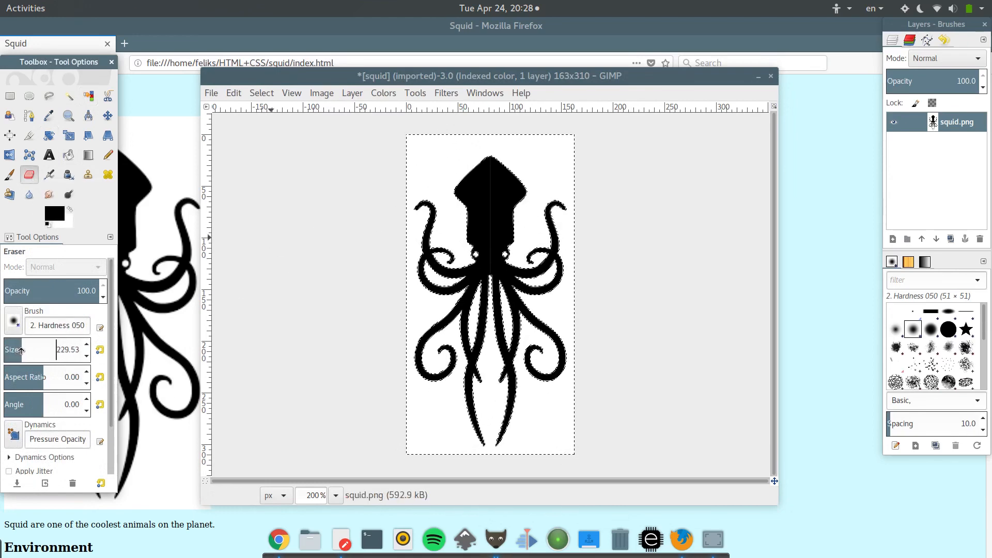
click(455, 196)
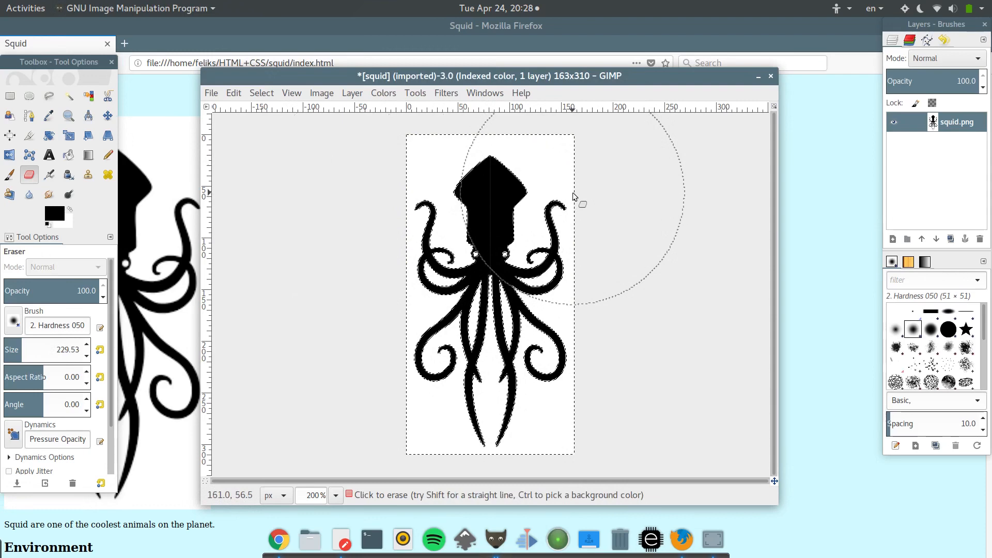
- Add an alpha channel to the squid.png layer and erase the entire selected white background to transparency
right_click(939, 130)
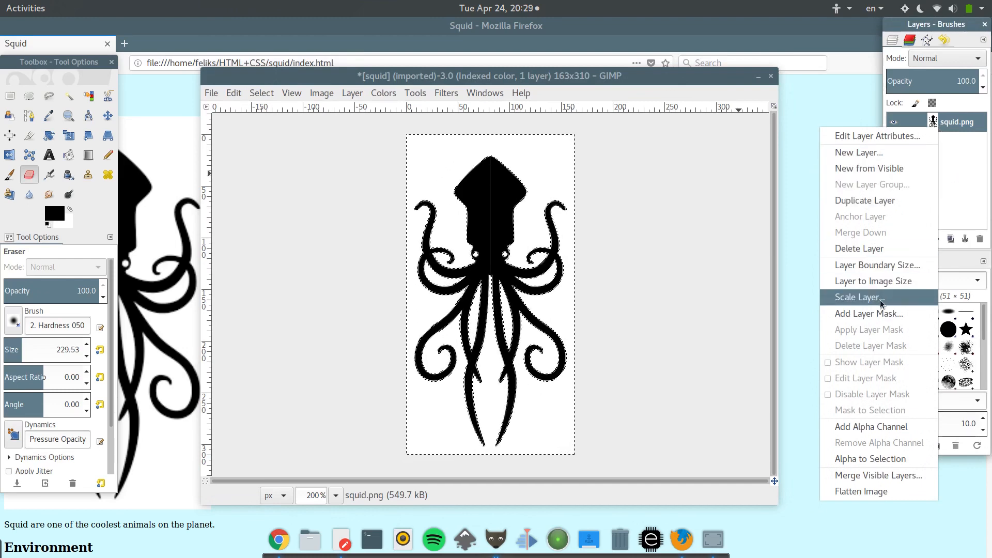
click(880, 429)
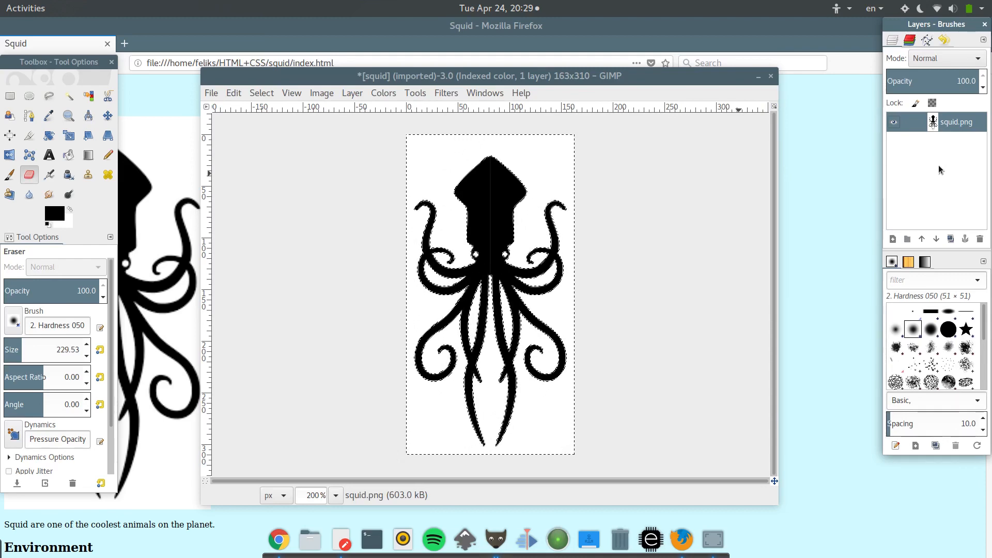
click(450, 179)
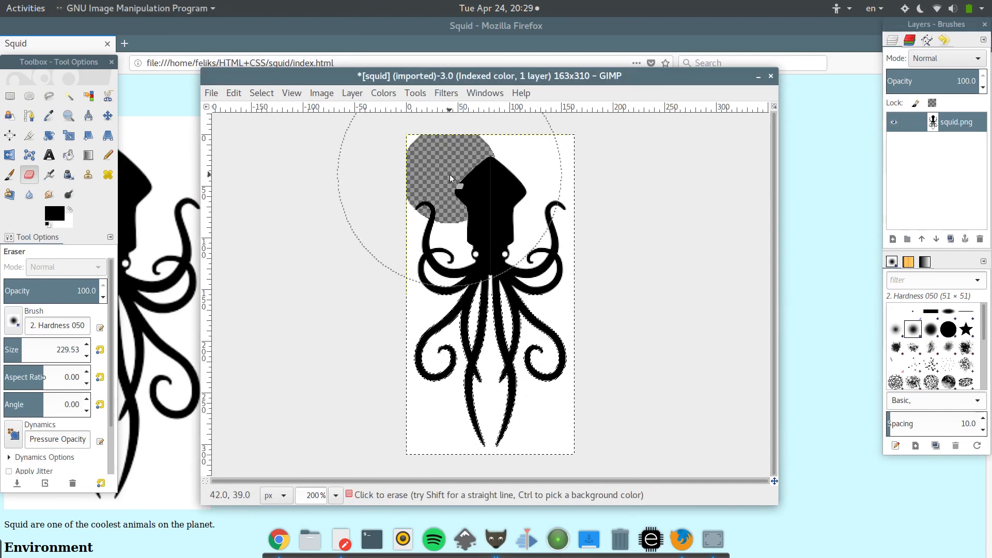
mouse_move(448, 179)
mouse_down()
mouse_move(426, 178)
mouse_move(410, 154)
mouse_move(511, 158)
mouse_move(571, 174)
mouse_move(572, 274)
mouse_move(439, 287)
mouse_move(428, 273)
mouse_move(462, 347)
mouse_move(419, 393)
mouse_move(454, 398)
mouse_move(405, 434)
mouse_move(602, 441)
mouse_move(651, 428)
mouse_move(555, 334)
mouse_move(617, 330)
mouse_move(579, 197)
mouse_move(401, 206)
mouse_up()
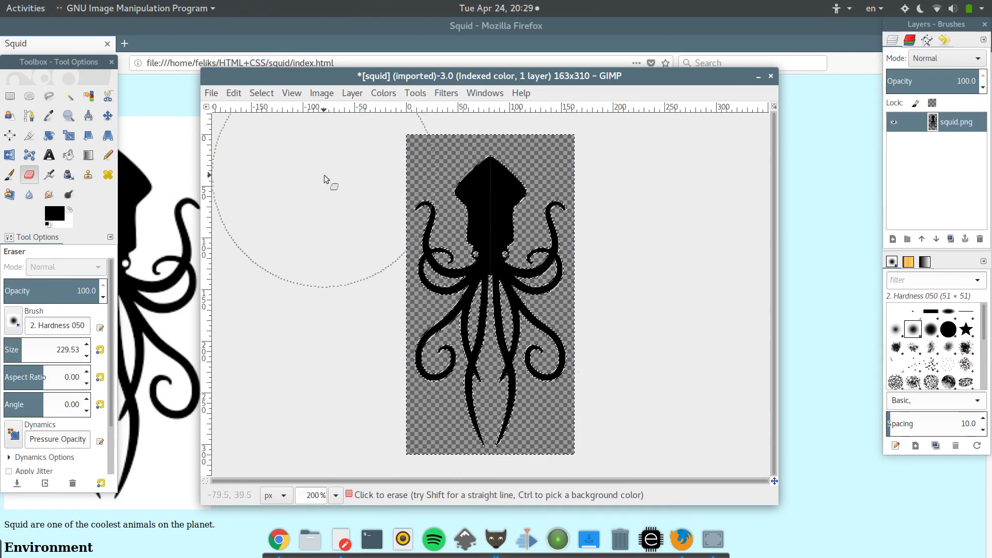
- Overwrite the original squid.png with the transparent version and close the image, discarding the unsaved changes
click(212, 94)
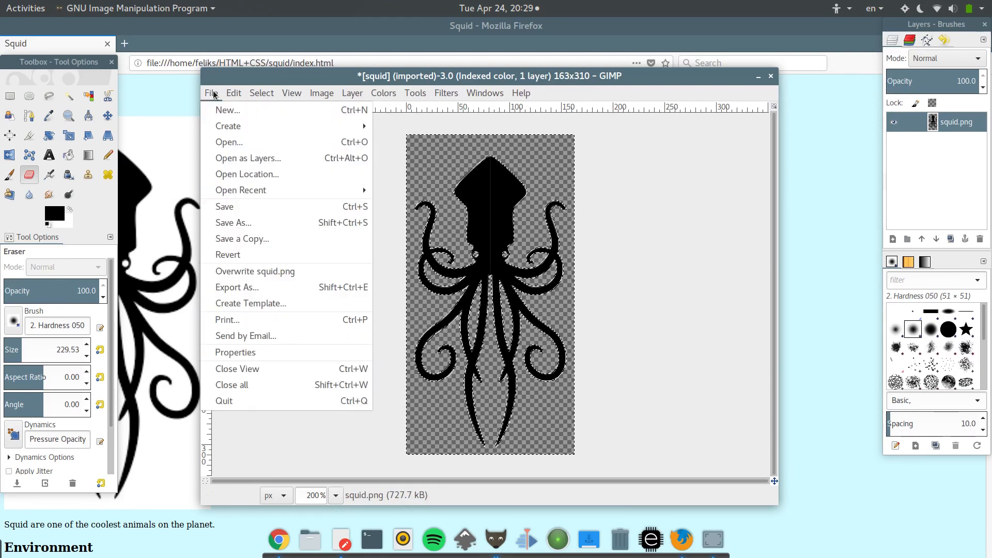
click(297, 274)
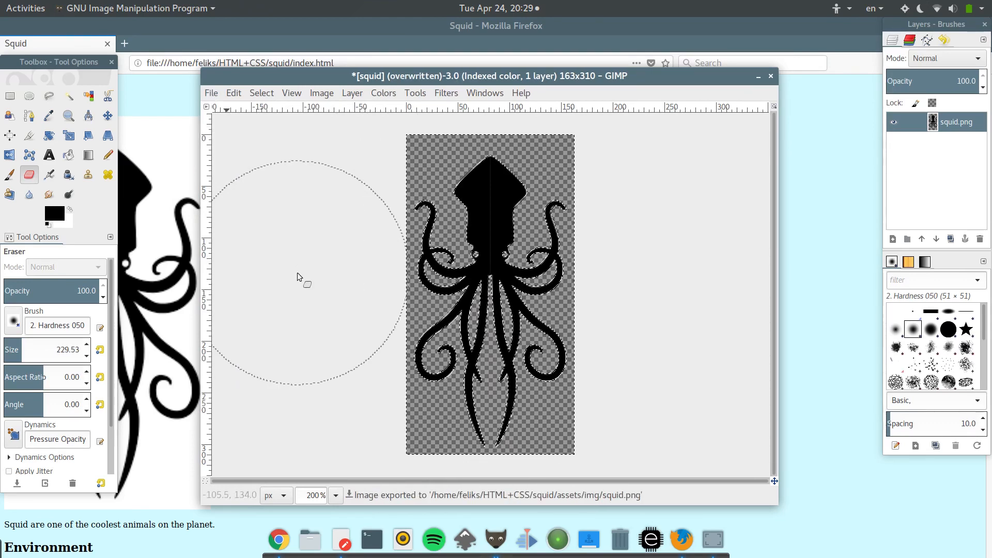
click(769, 77)
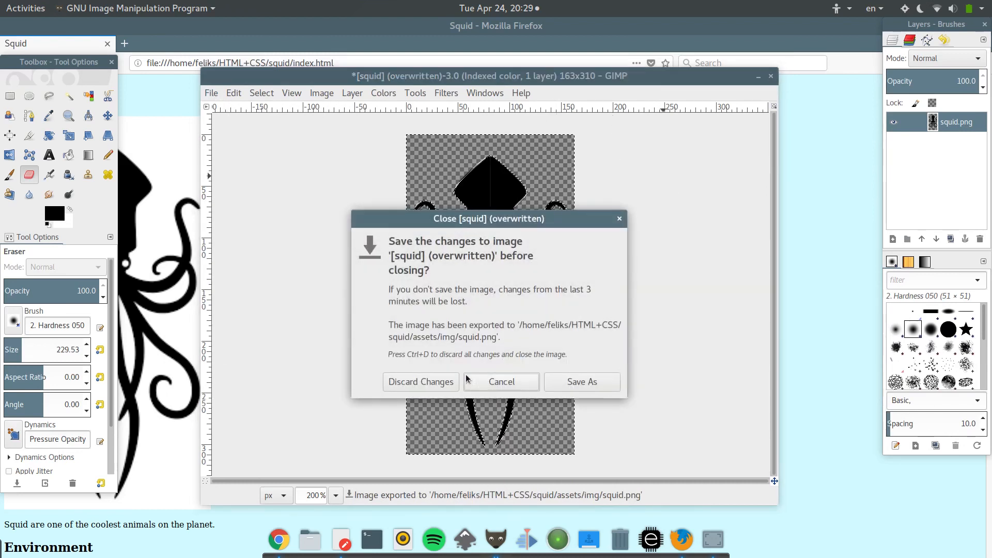
click(439, 387)
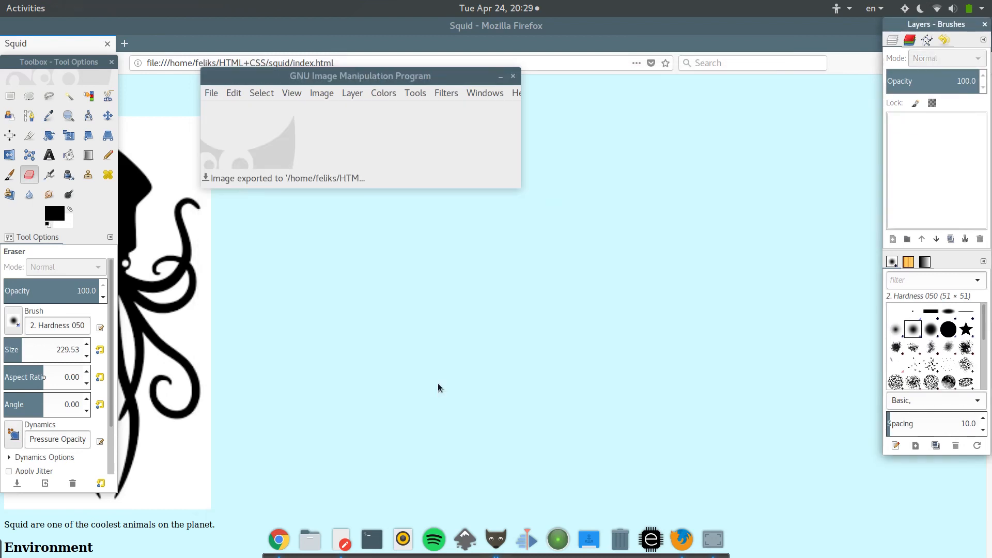
- Close GIMP and reload the Squid page in Firefox to load the updated image
click(513, 75)
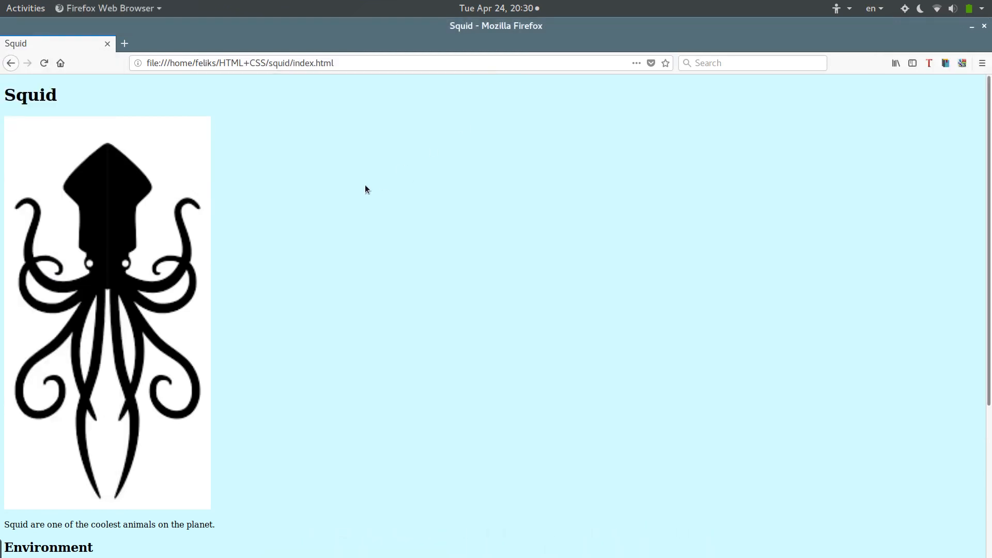
click(44, 63)
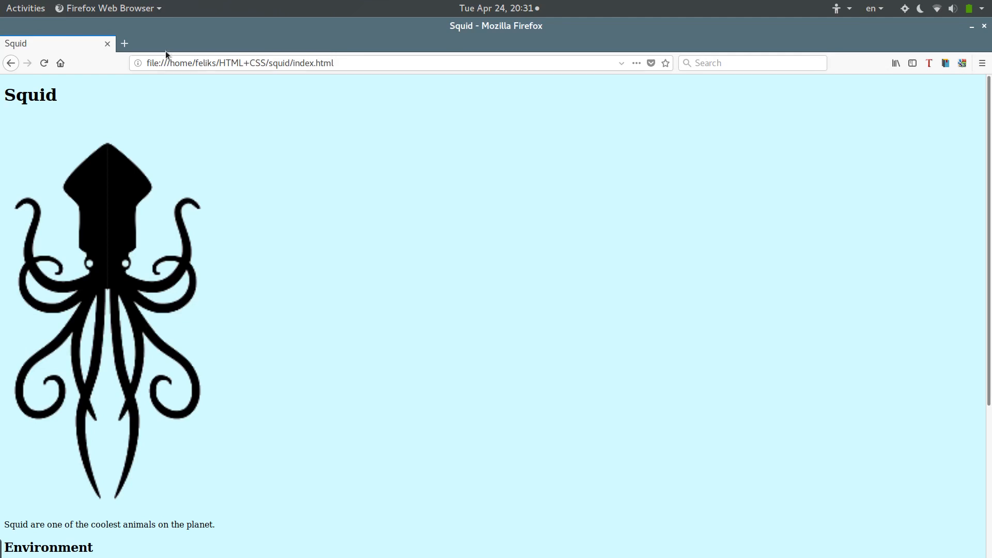
- Search Google for "squid" in a new browser tab and show the image results
click(125, 44)
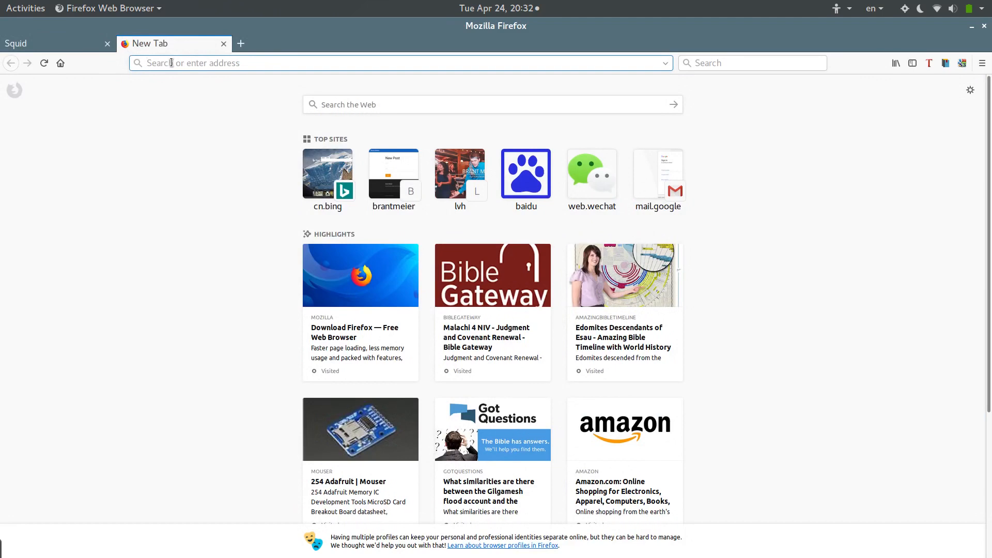
text(squid)
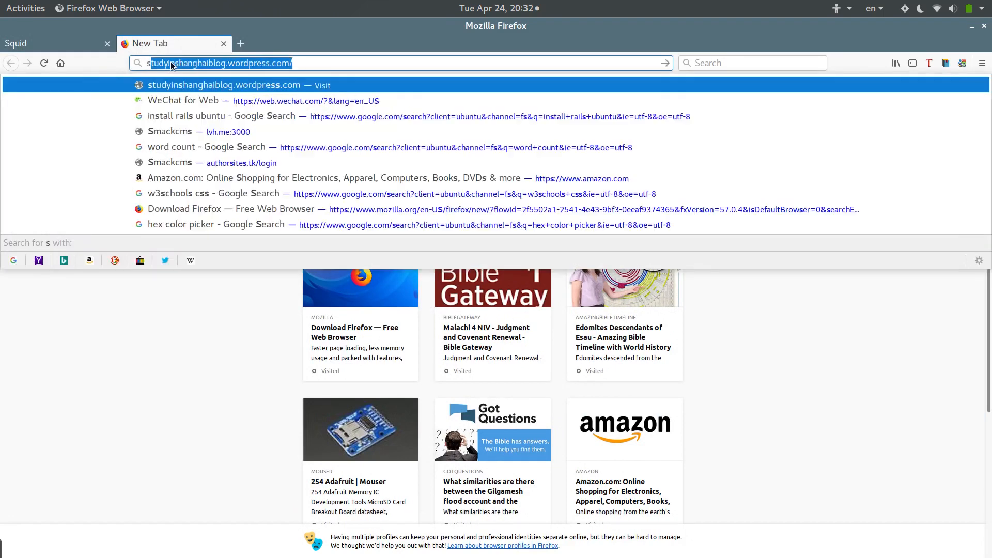
key(Return)
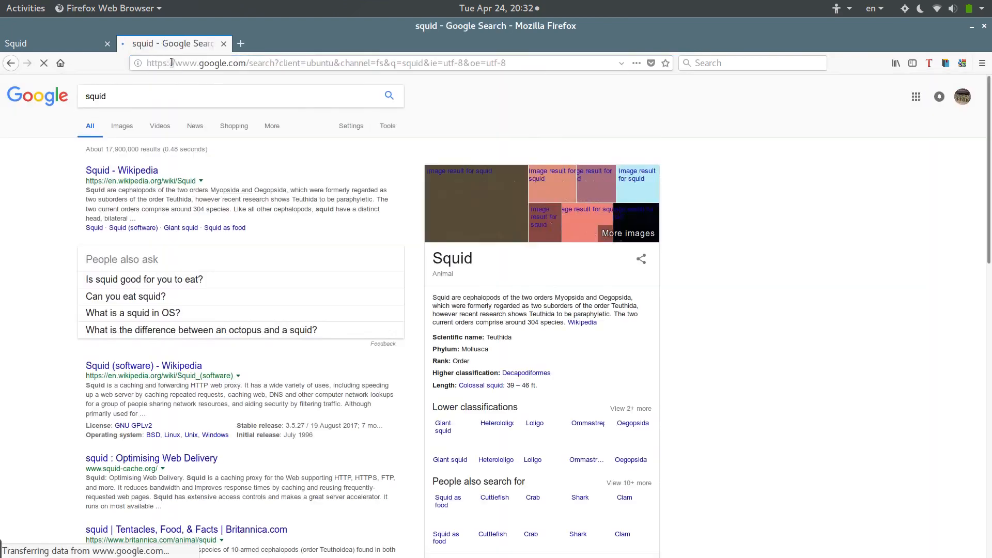
click(121, 126)
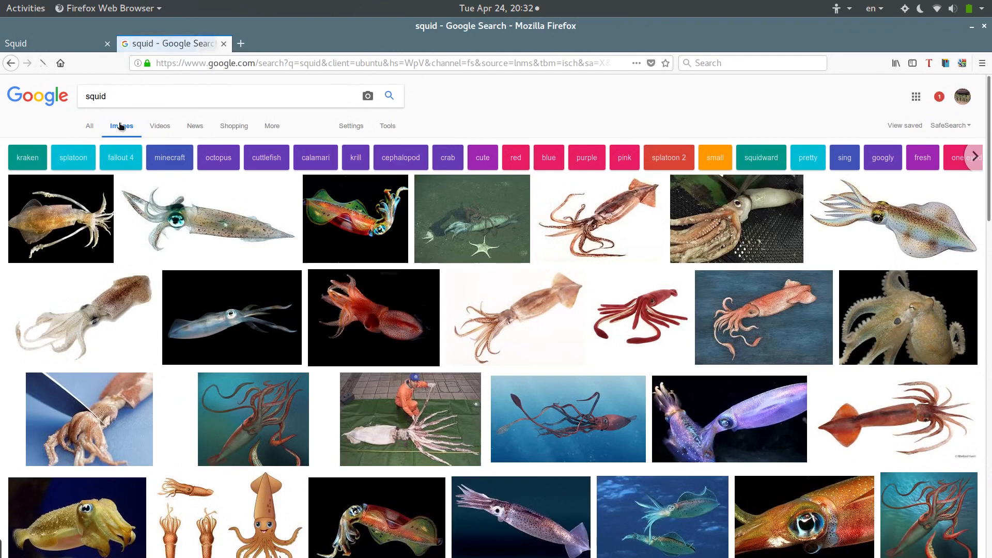
- Filter the squid image results by usage rights to those labeled for reuse
click(282, 129)
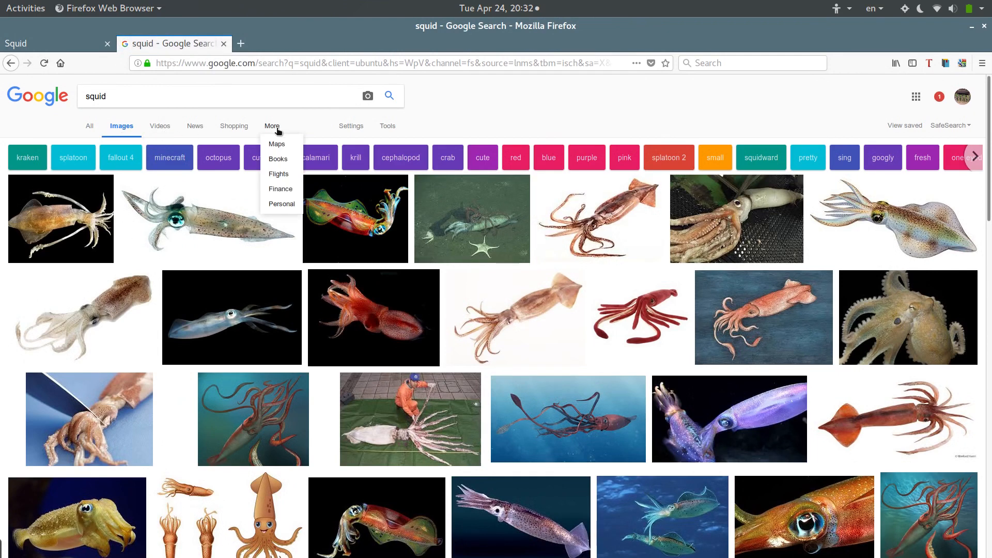
click(388, 127)
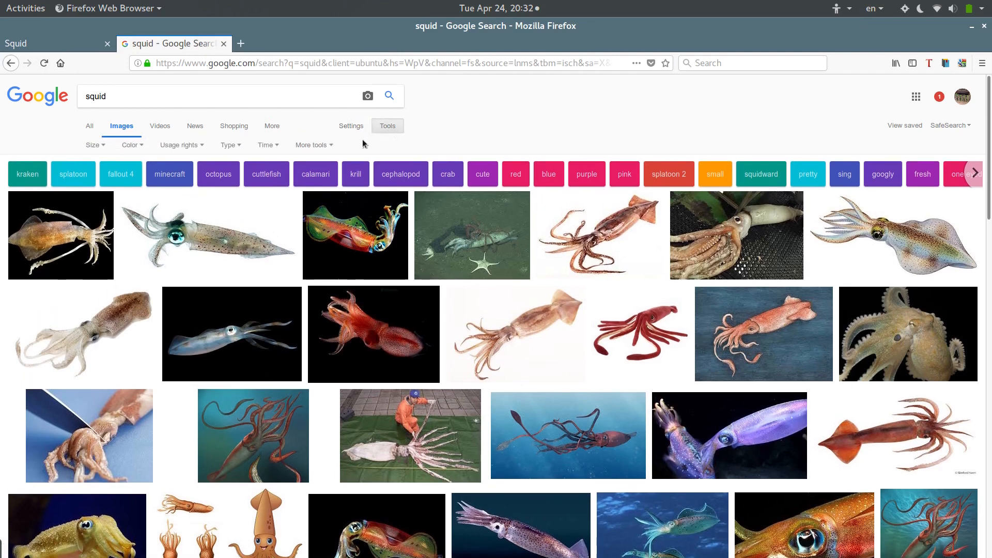
click(195, 148)
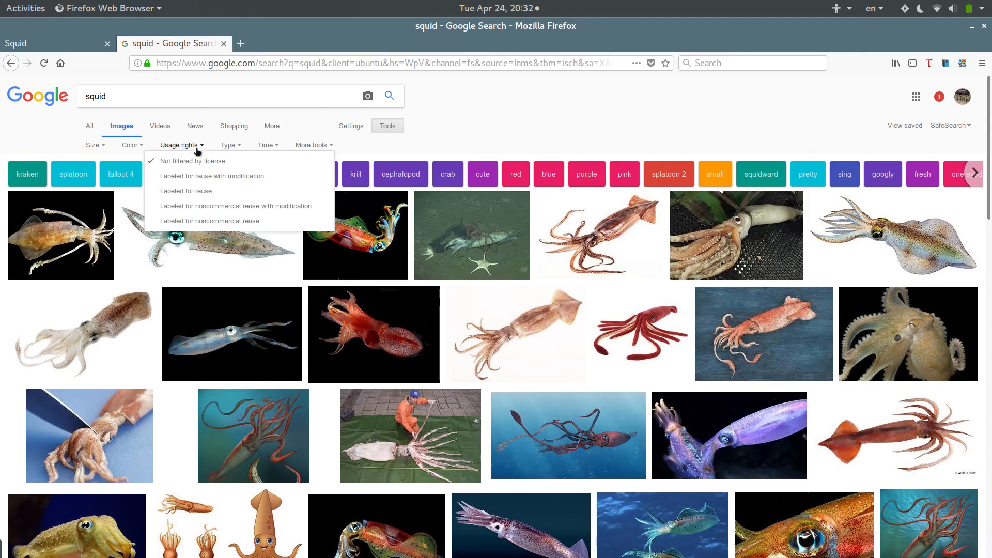
click(212, 190)
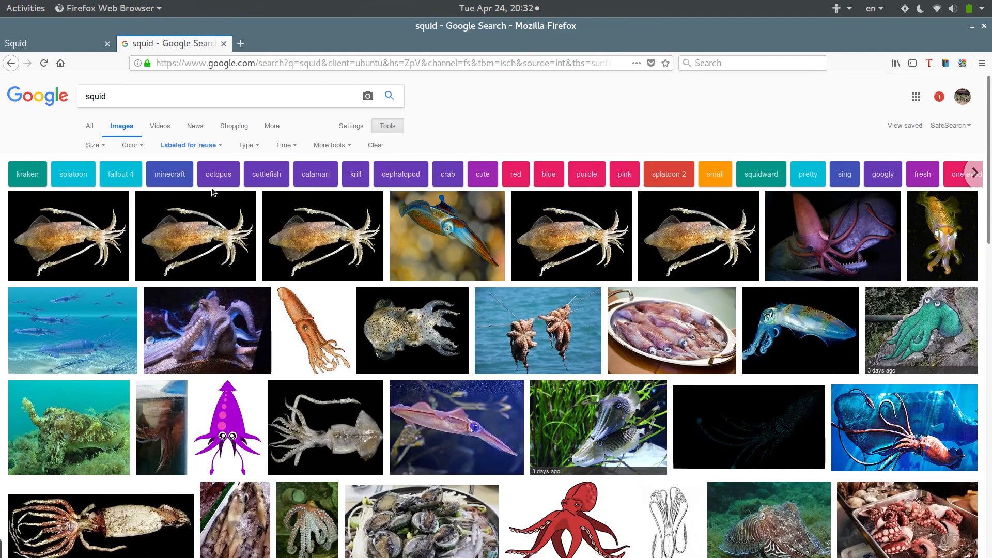
- Browse the reusable squid images for pictures suitable for a web page
scroll(247, 299, down, 10)
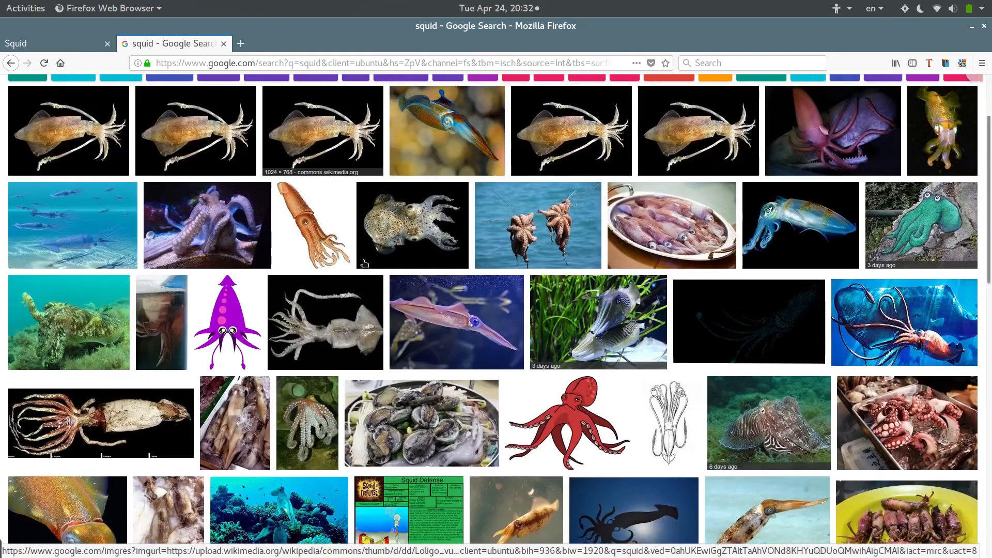
scroll(365, 263, up, 8)
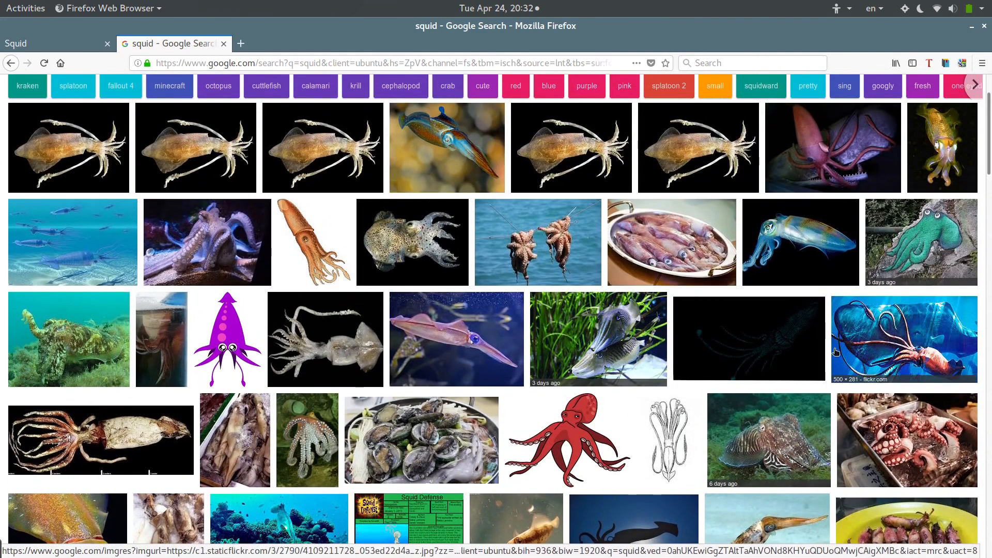
scroll(904, 333, down, 4)
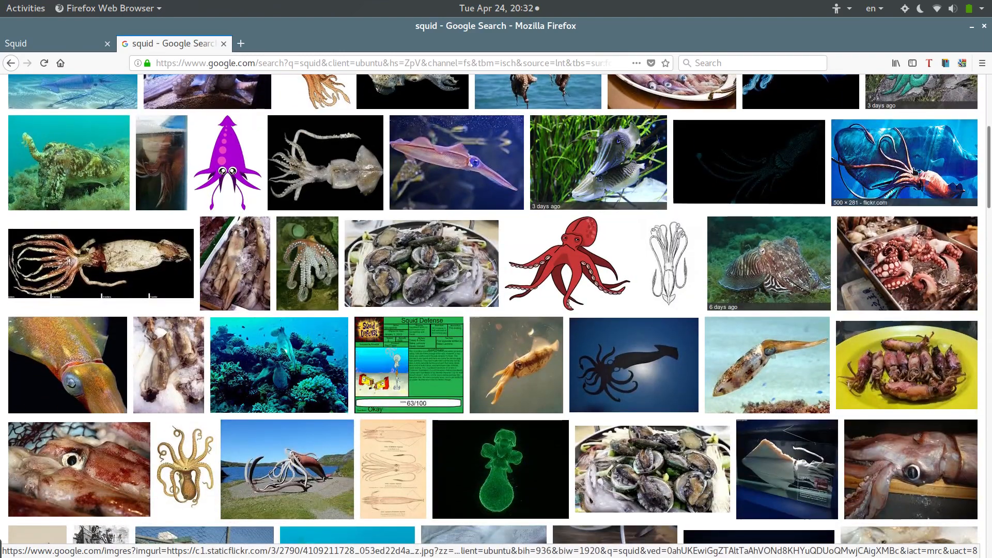
scroll(904, 334, down, 6)
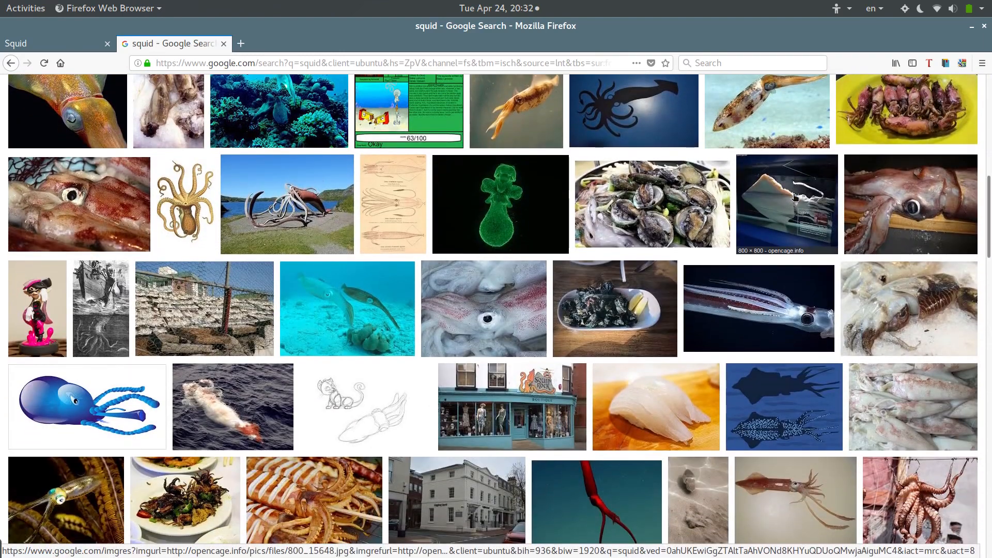
scroll(792, 201, down, 2)
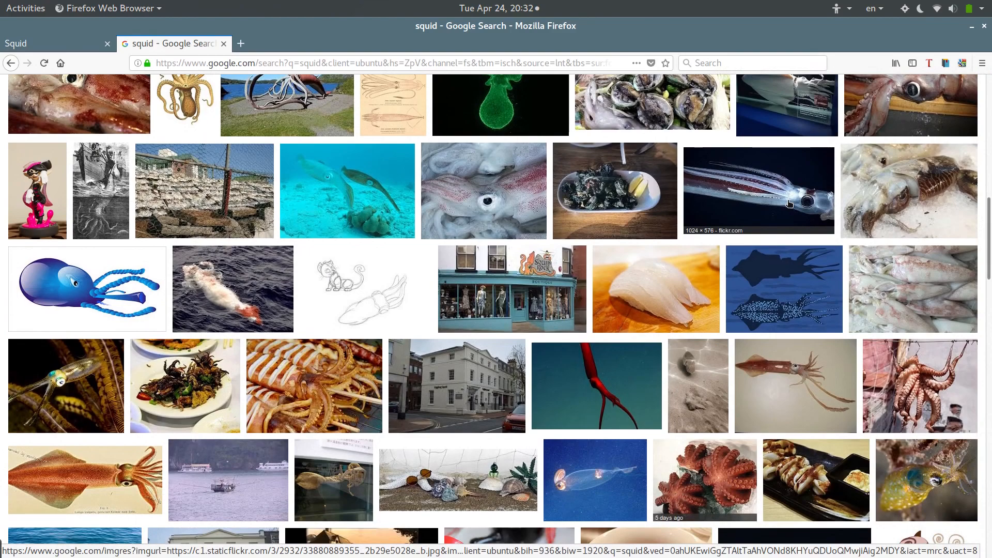
scroll(789, 203, up, 15)
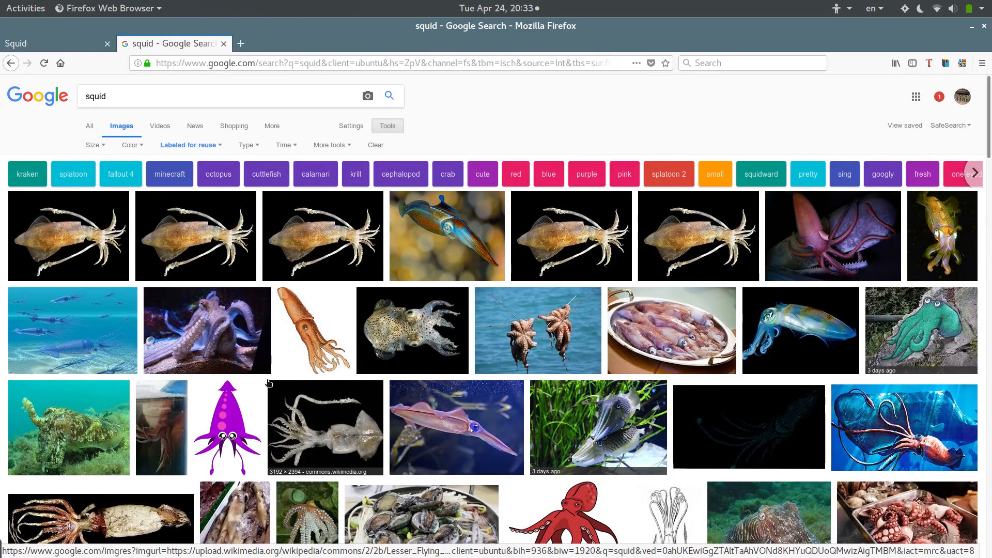
scroll(395, 214, down, 8)
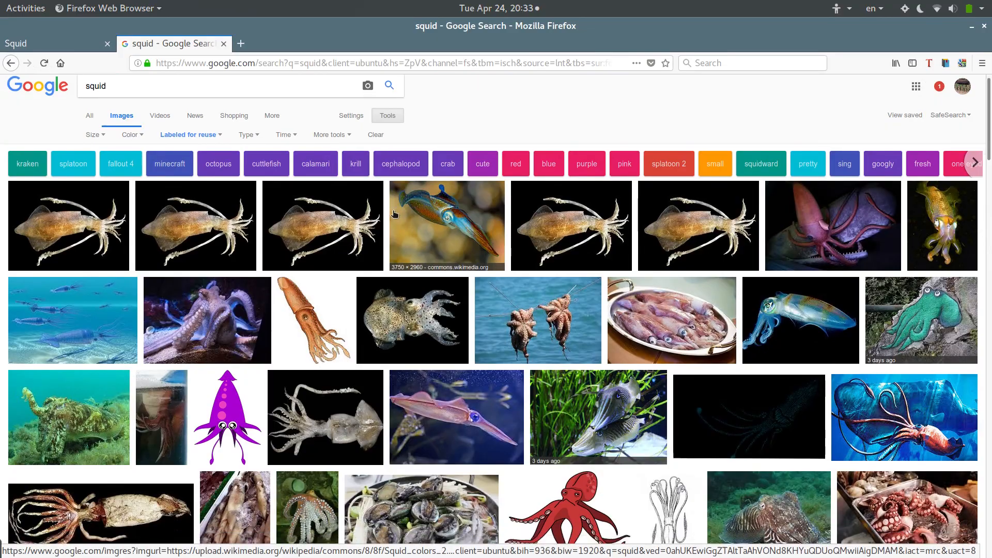
scroll(394, 214, up, 8)
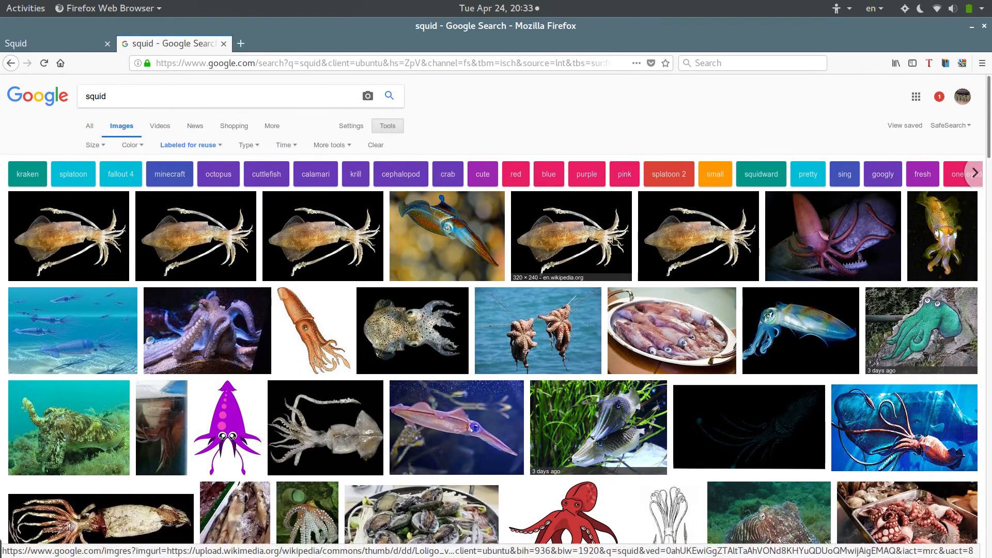
- Preview the Loligo vulgaris squid image from Wikipedia, and close the image search to return to the Squid page
click(584, 229)
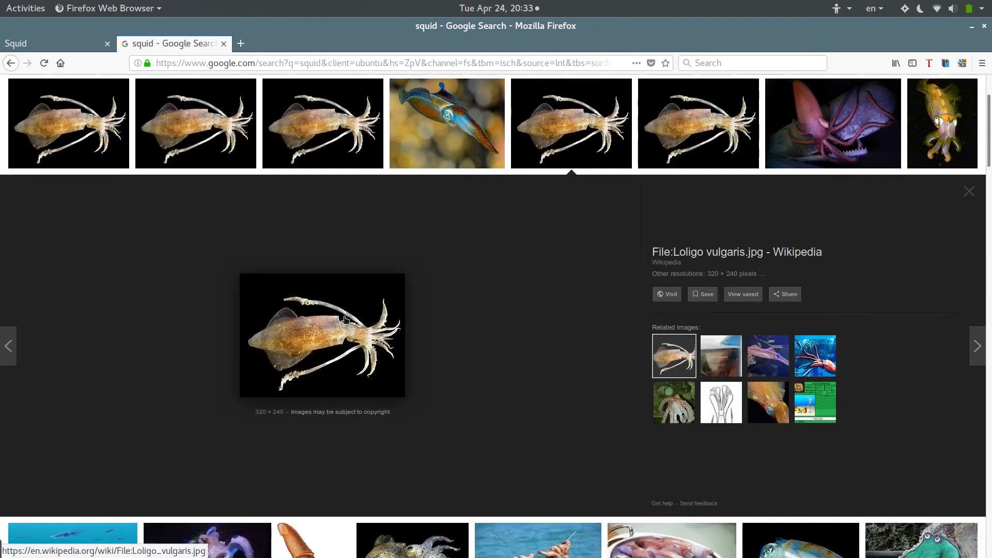
mouse_move(497, 551)
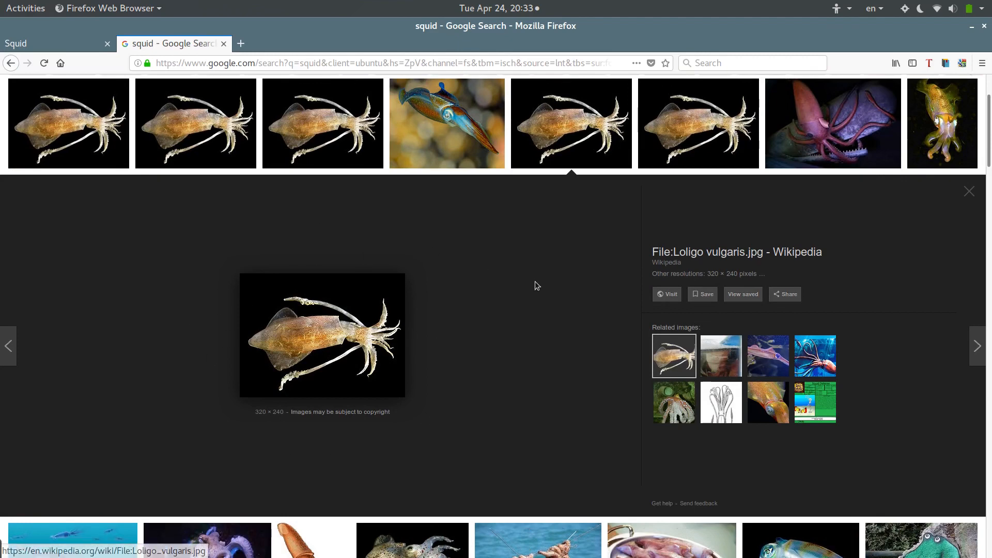
scroll(535, 282, down, 5)
scroll(535, 283, up, 7)
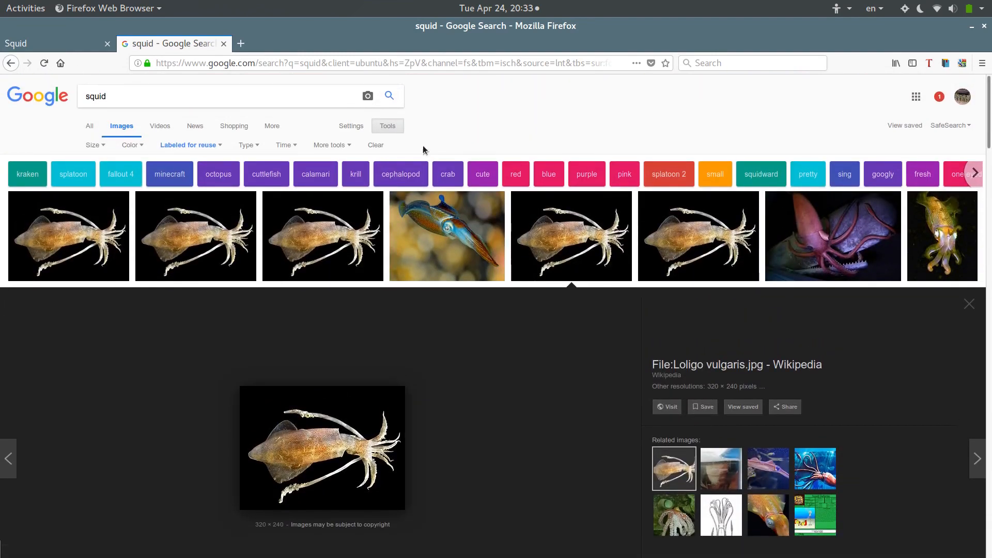
click(224, 43)
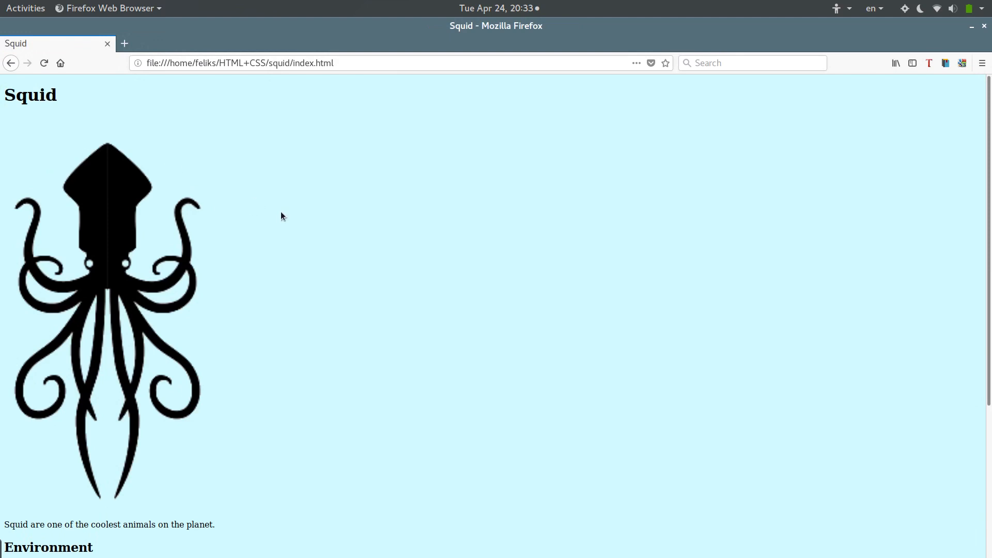